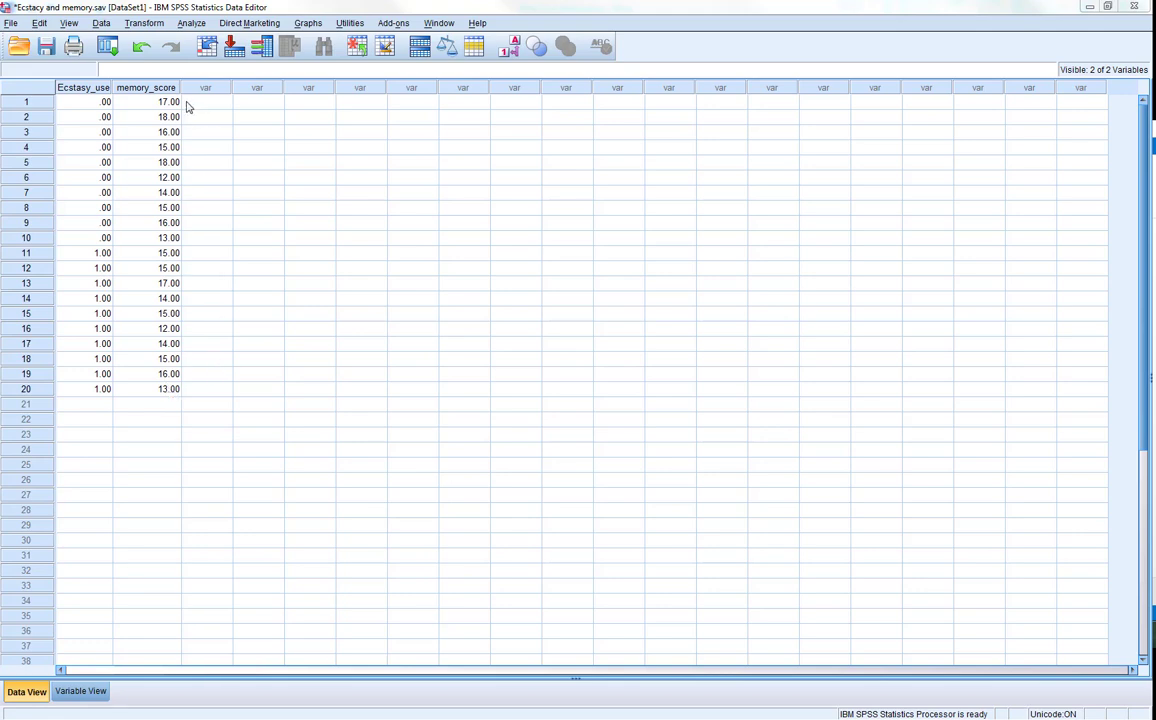
Check the Ecstasy_use value labels in Variable View, then return to the data grid
click(80, 691)
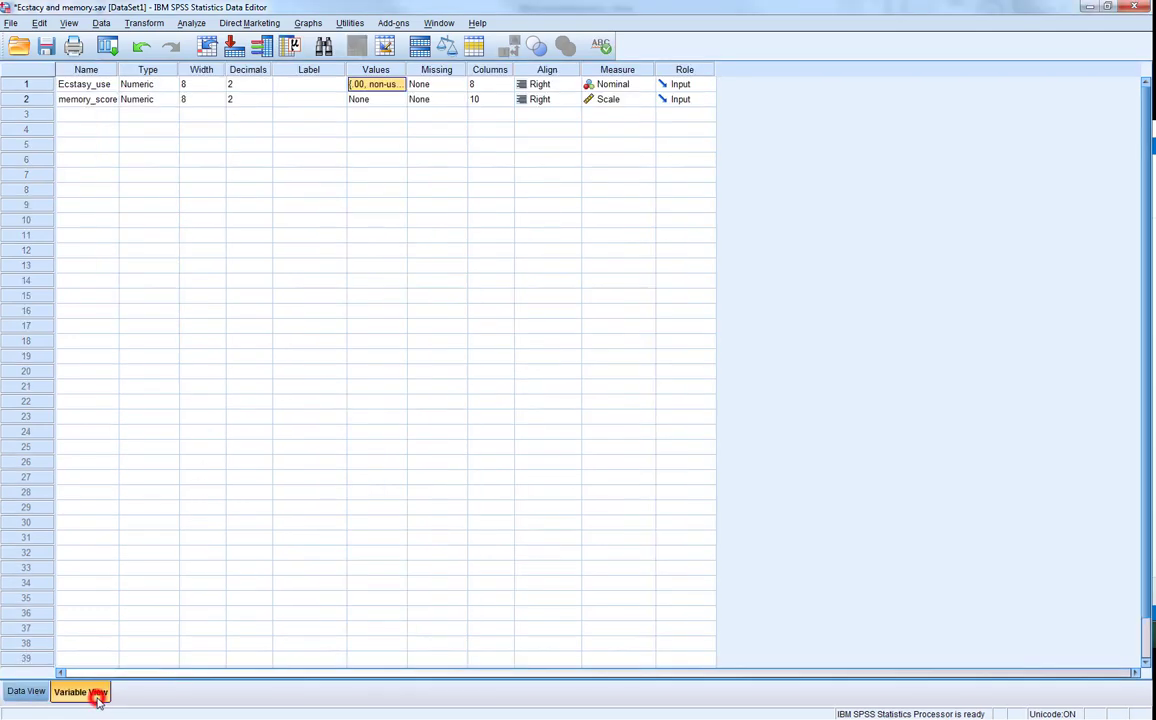
click(393, 84)
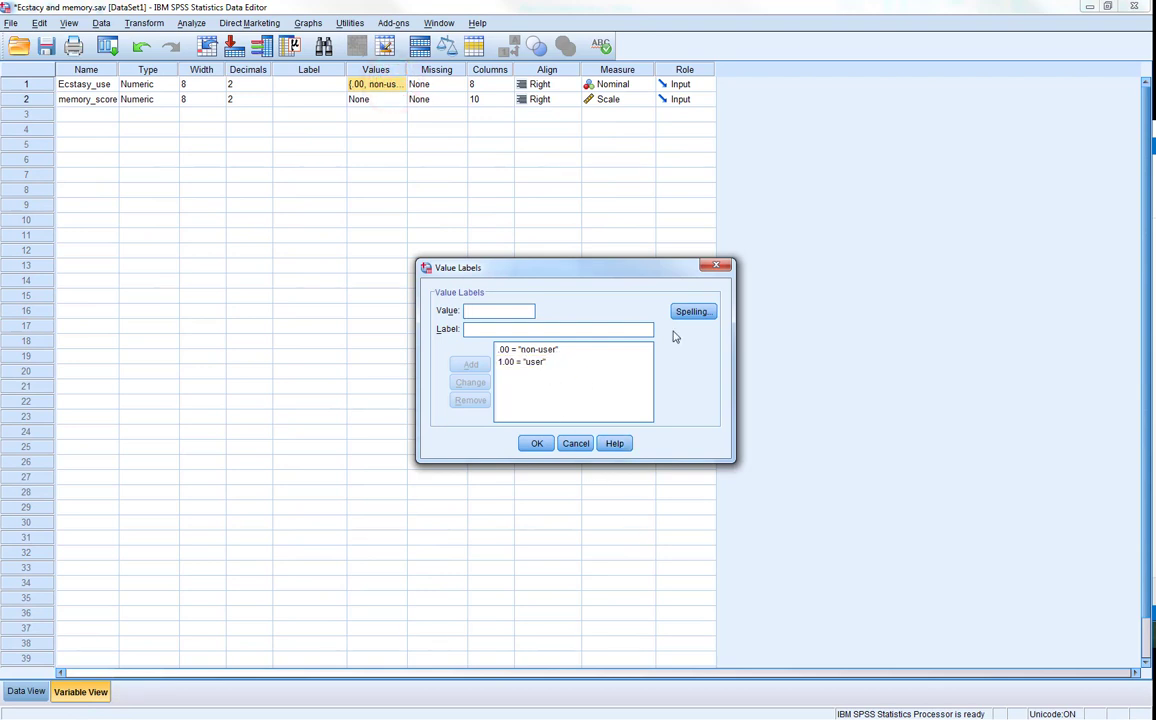
click(716, 267)
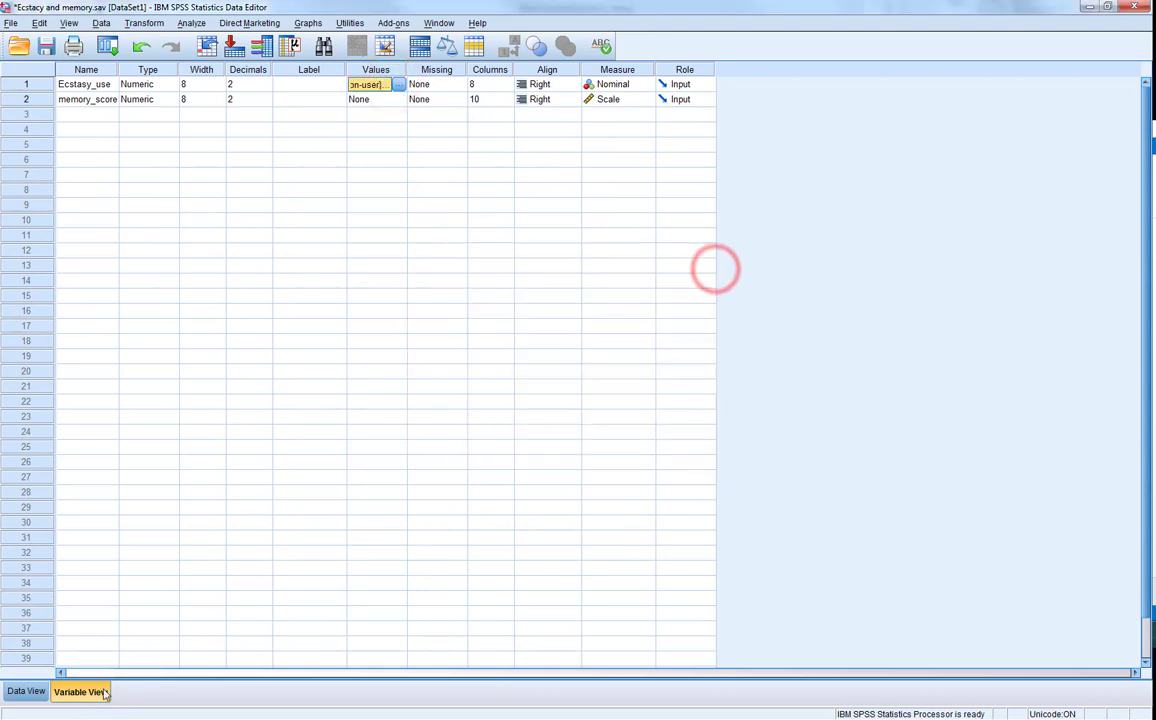
click(30, 691)
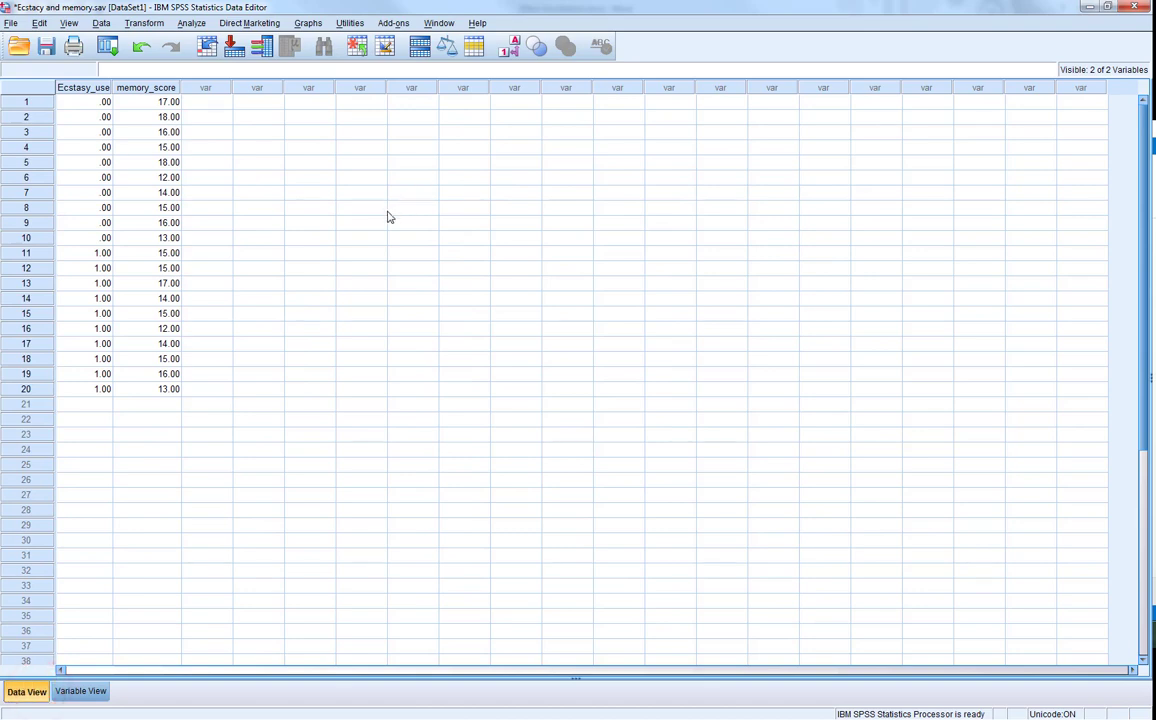
Run an Independent-Samples T Test of memory_score with Ecstasy_use groups 0 and 1
click(186, 23)
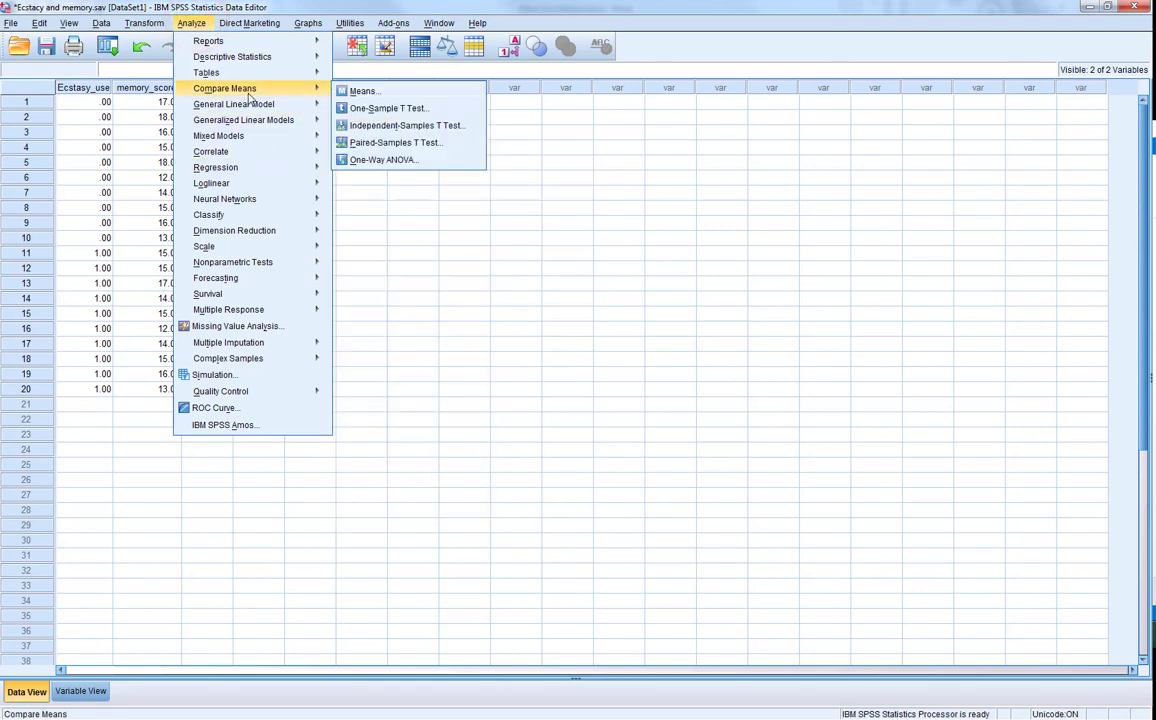
mouse_move(250, 90)
click(391, 121)
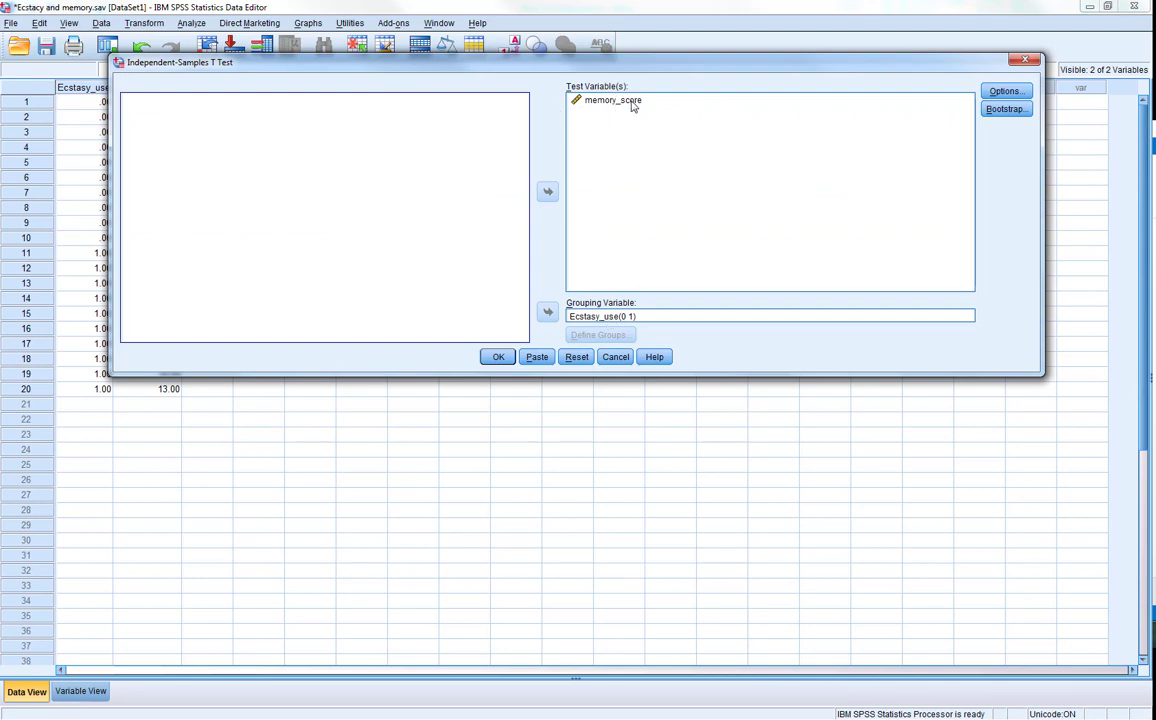
click(600, 316)
click(598, 335)
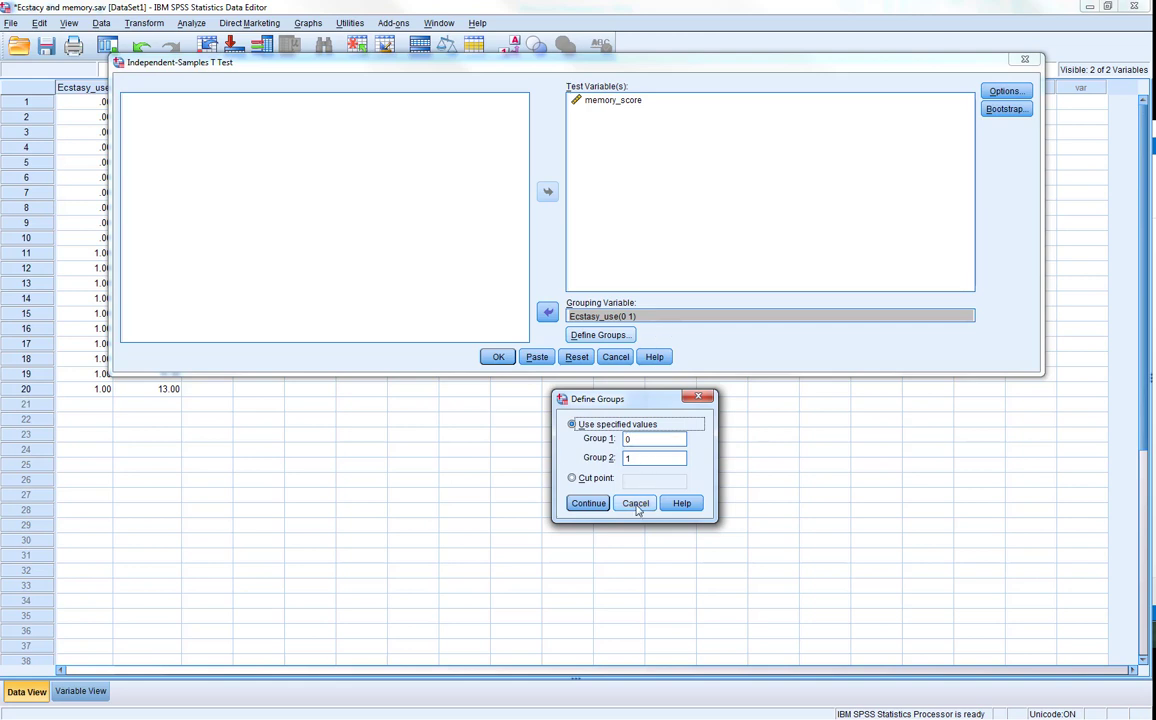
click(588, 503)
click(499, 357)
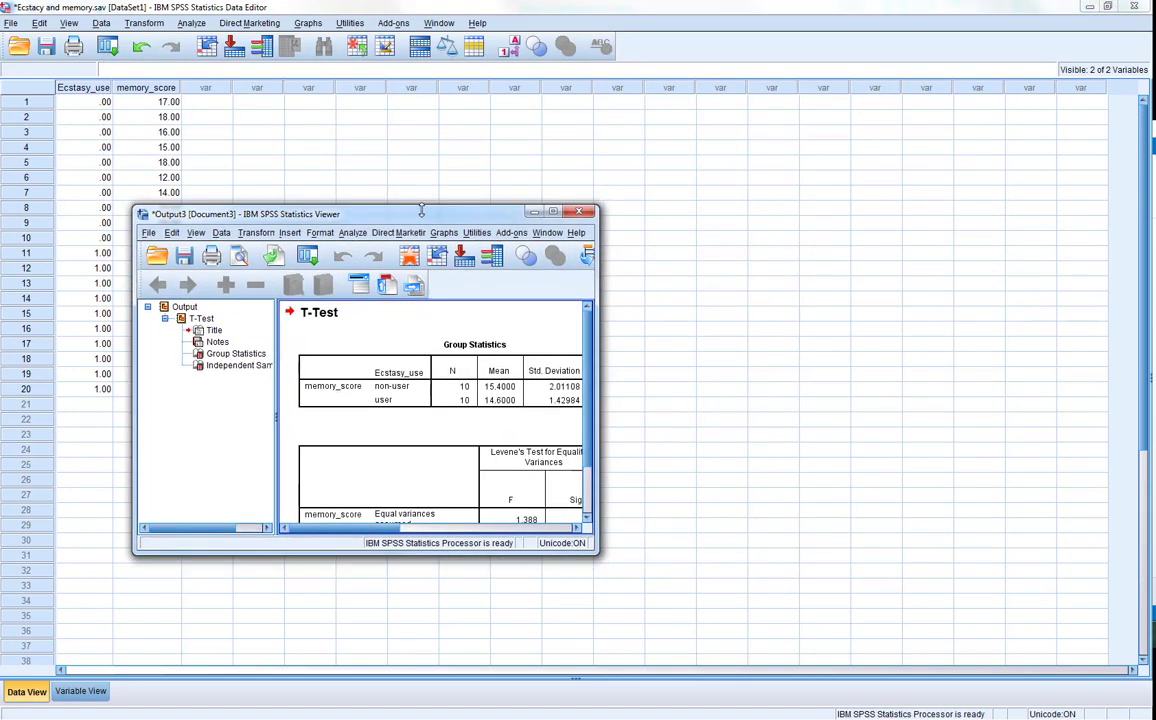
Maximize the Output Viewer to read the 20-case results: t = 1.025, df 18, Sig .319
double_click(421, 212)
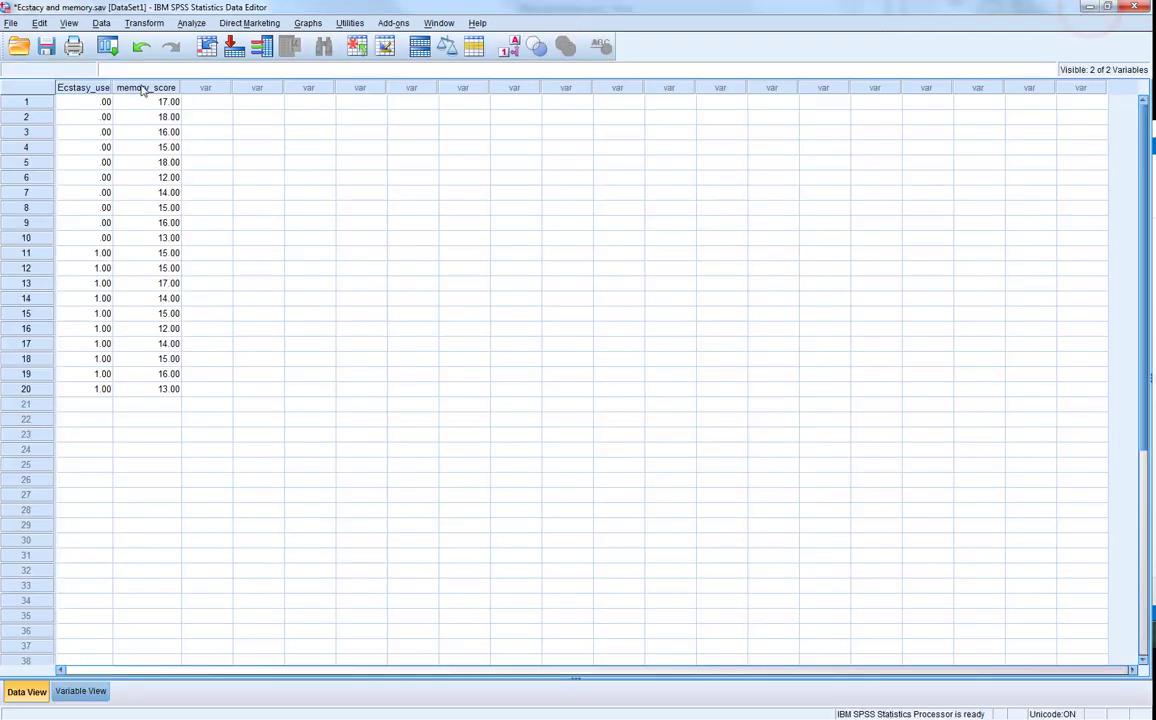
Copy the original 20 cases and paste them starting at row 21
drag(100, 102, 119, 389)
right_click(110, 260)
click(124, 279)
click(103, 404)
key(ctrl+v)
Paste three more copies at rows 41, 61 and 81 to reach 100 cases
scroll(103, 400, down, 7)
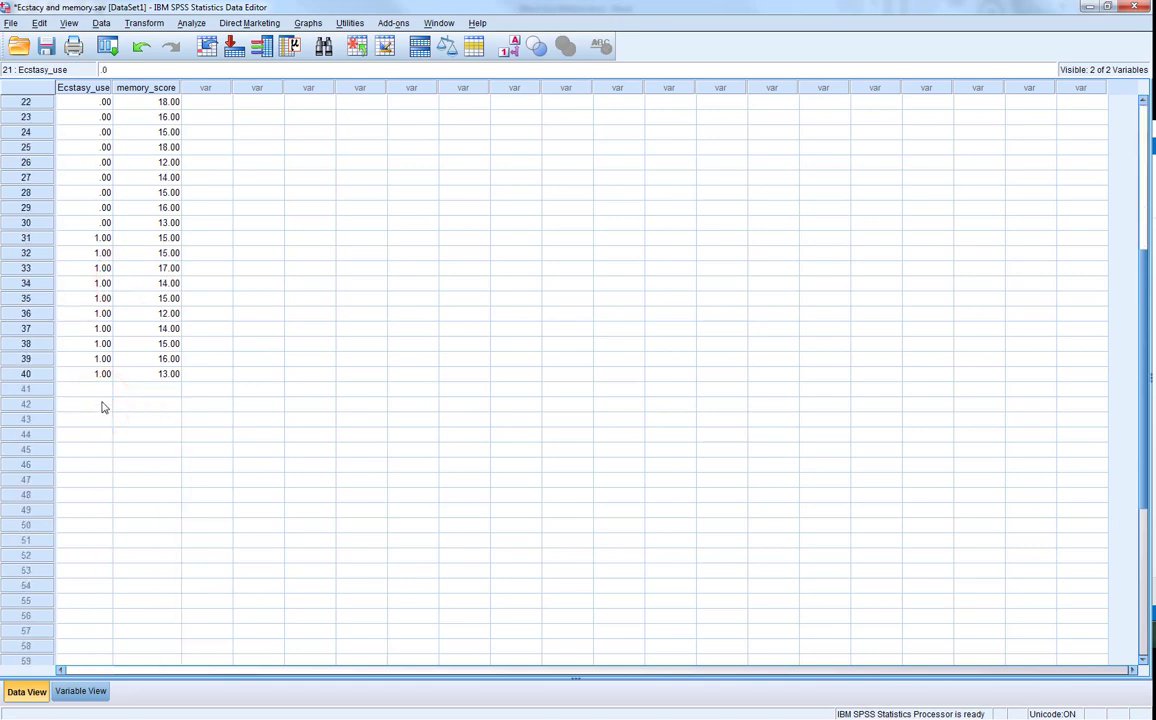
click(100, 389)
key(ctrl+v)
scroll(99, 396, down, 7)
click(98, 377)
key(ctrl+v)
scroll(105, 380, down, 6)
click(101, 404)
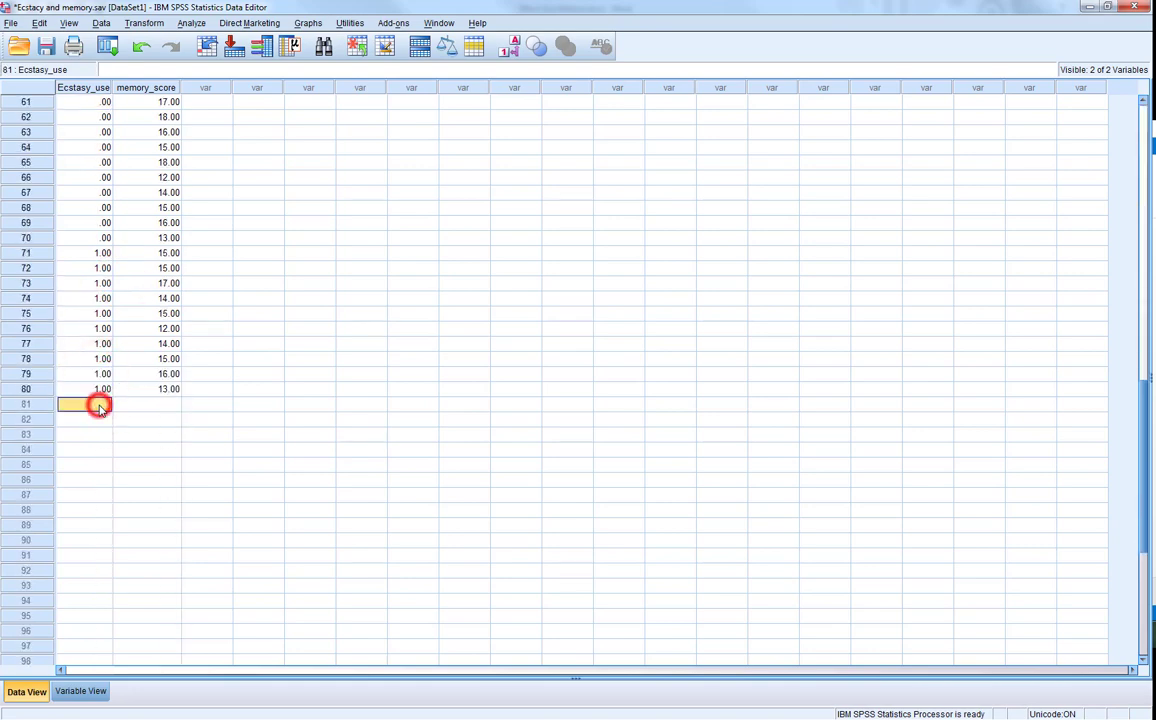
key(ctrl+v)
scroll(101, 410, down, 6)
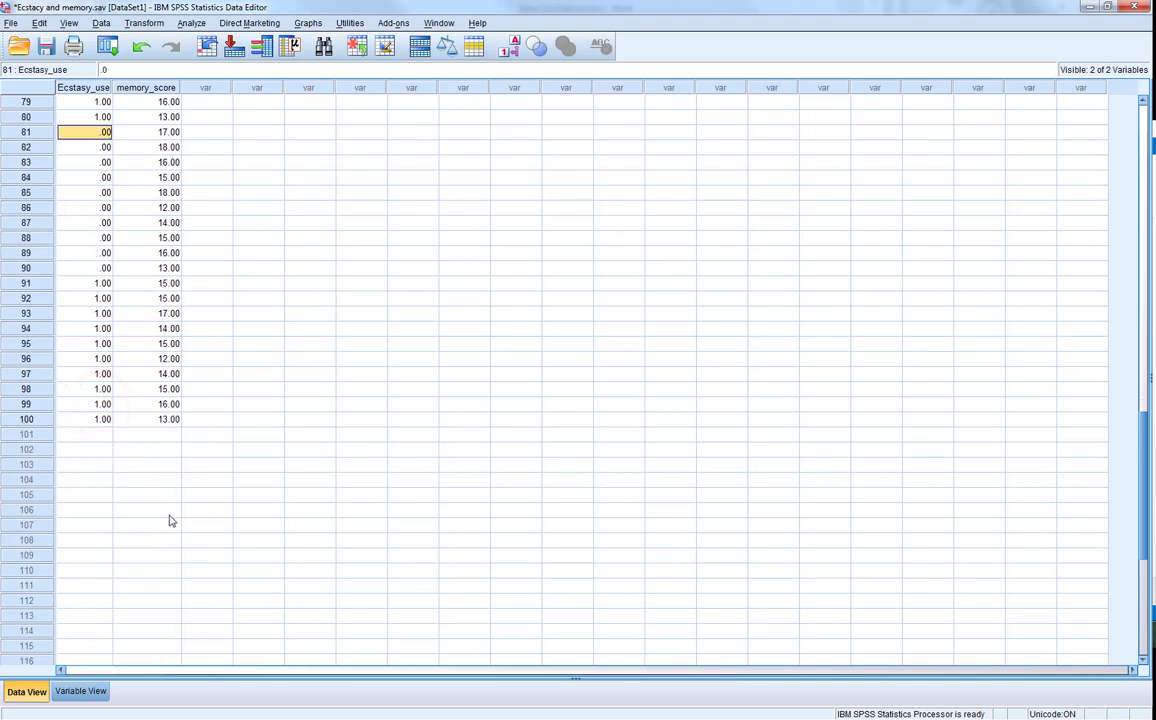
scroll(157, 460, up, 12)
scroll(157, 460, up, 10)
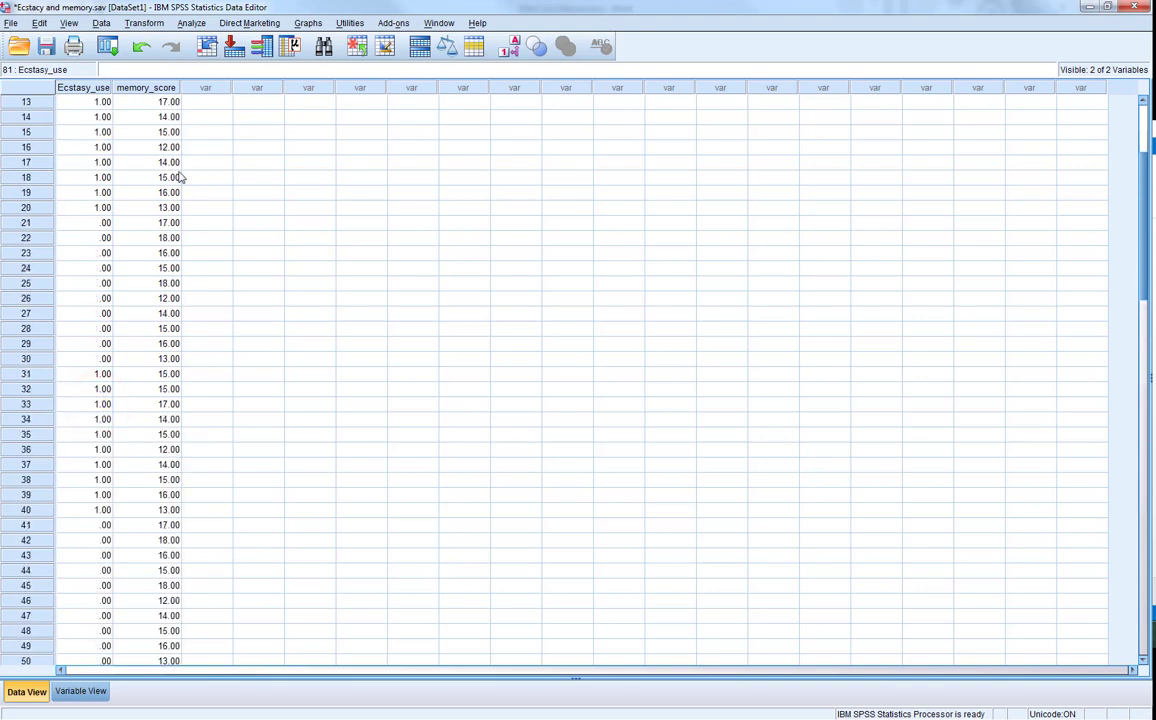
scroll(192, 167, up, 4)
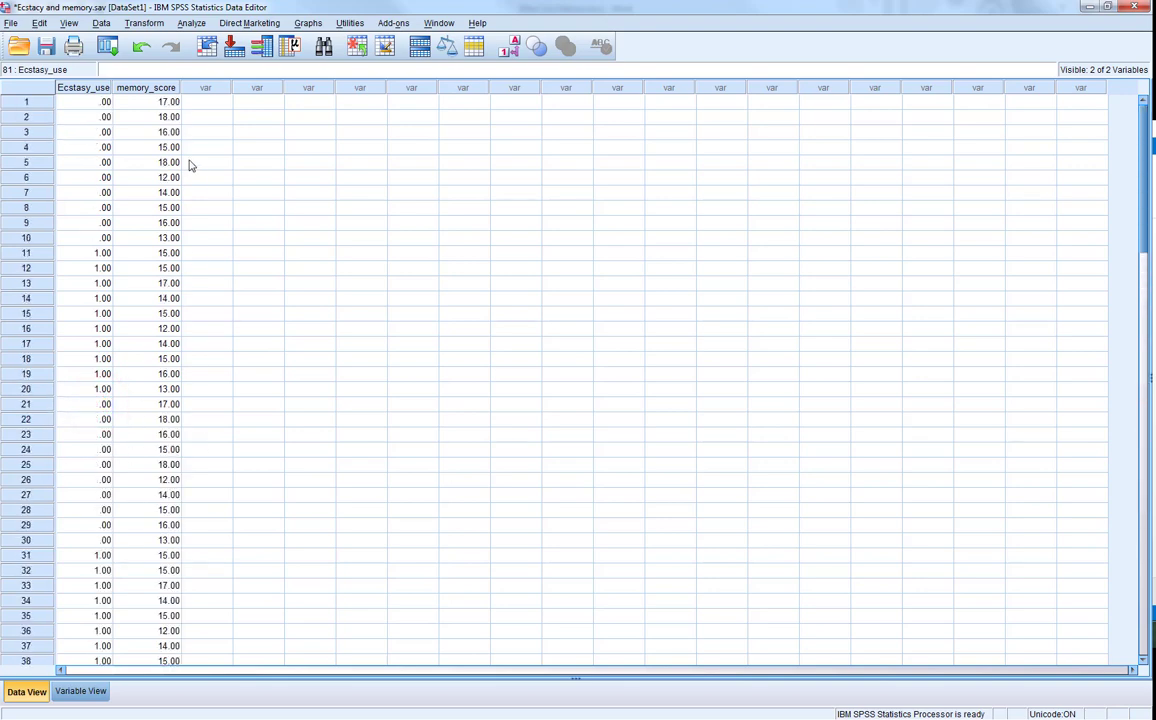
Rerun the Independent-Samples T Test on 100 cases and read t = 2.392, df 98
click(192, 23)
mouse_move(290, 88)
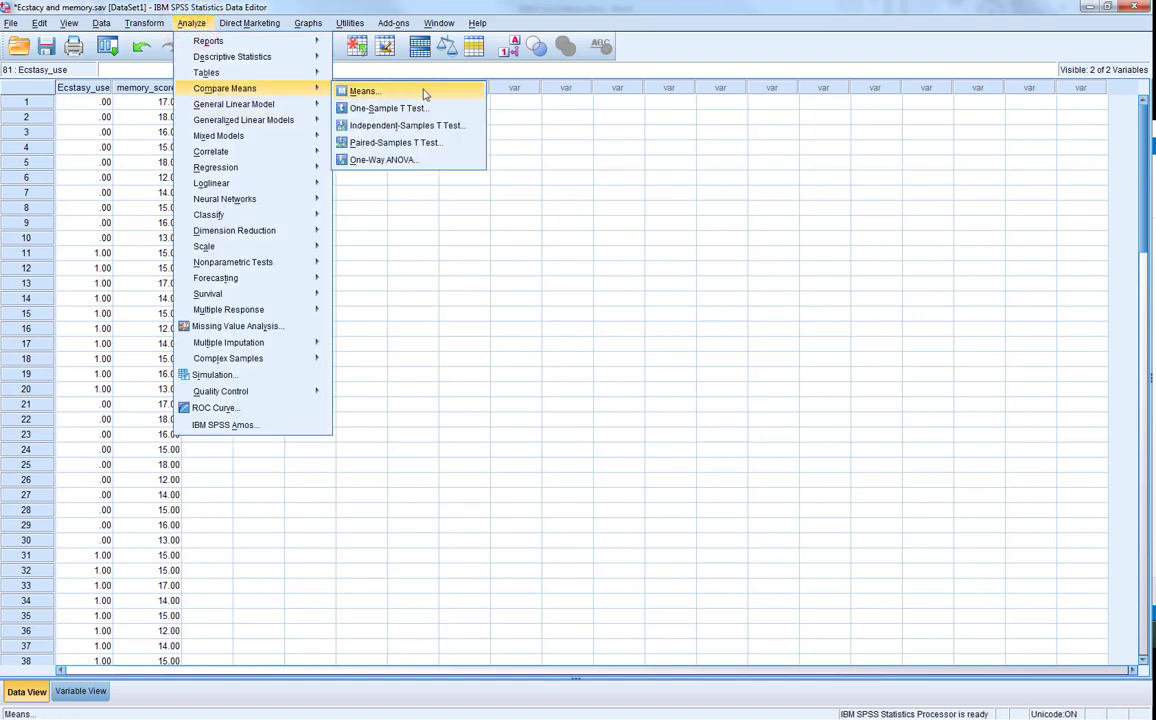
click(425, 125)
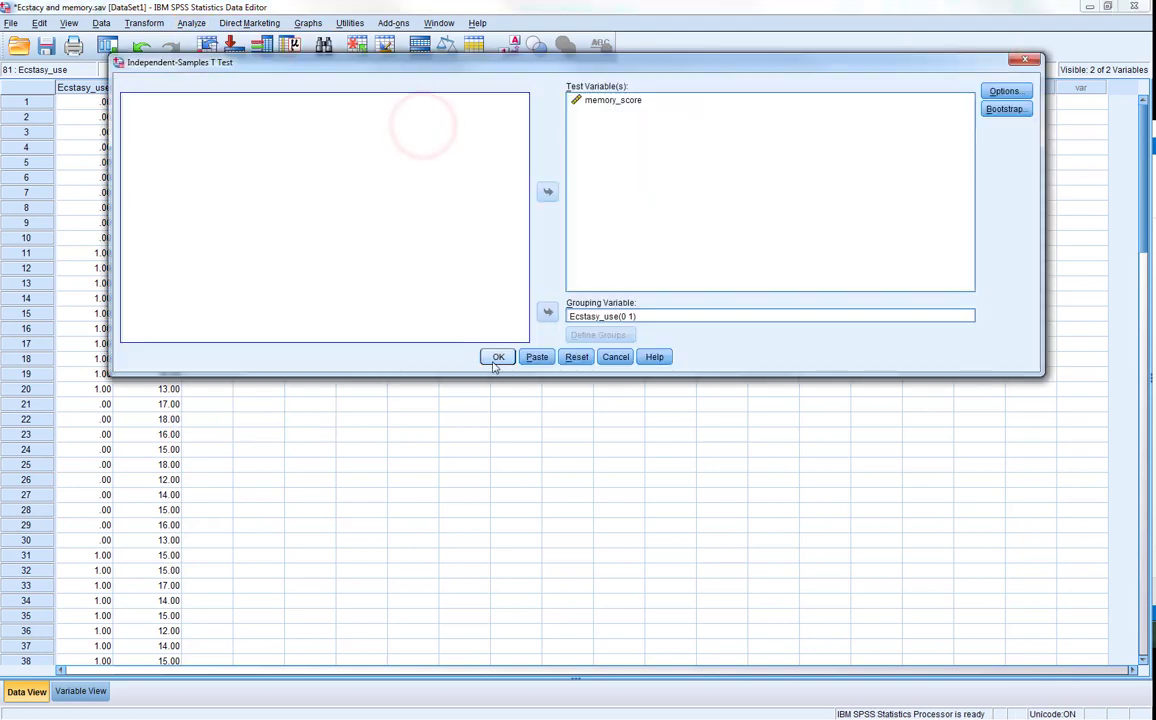
click(496, 358)
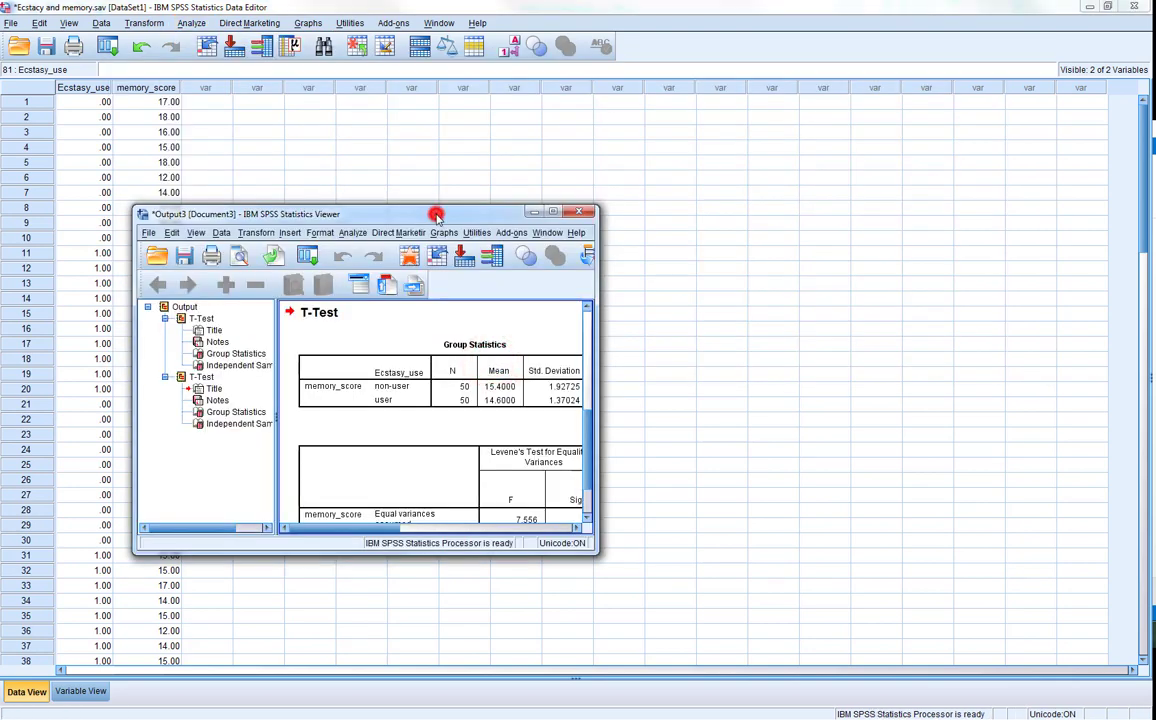
double_click(437, 213)
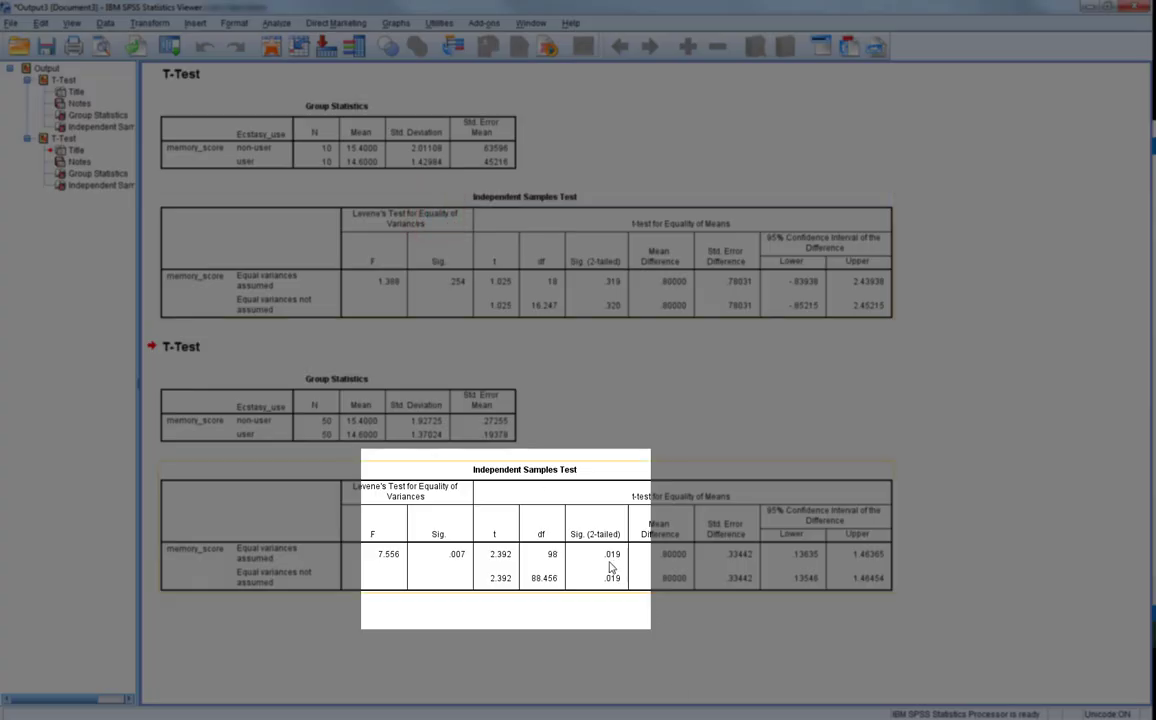
click(577, 592)
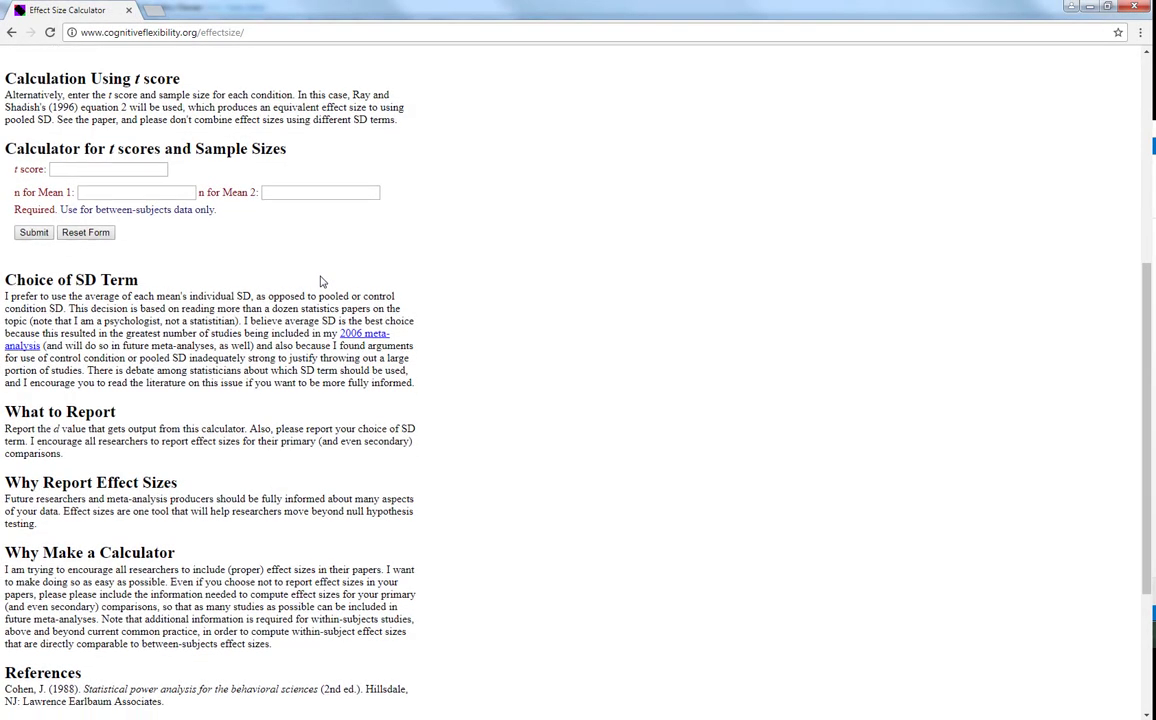
Restore down the Effect Size Calculator browser window and move it over the SPSS output
scroll(320, 278, up, 5)
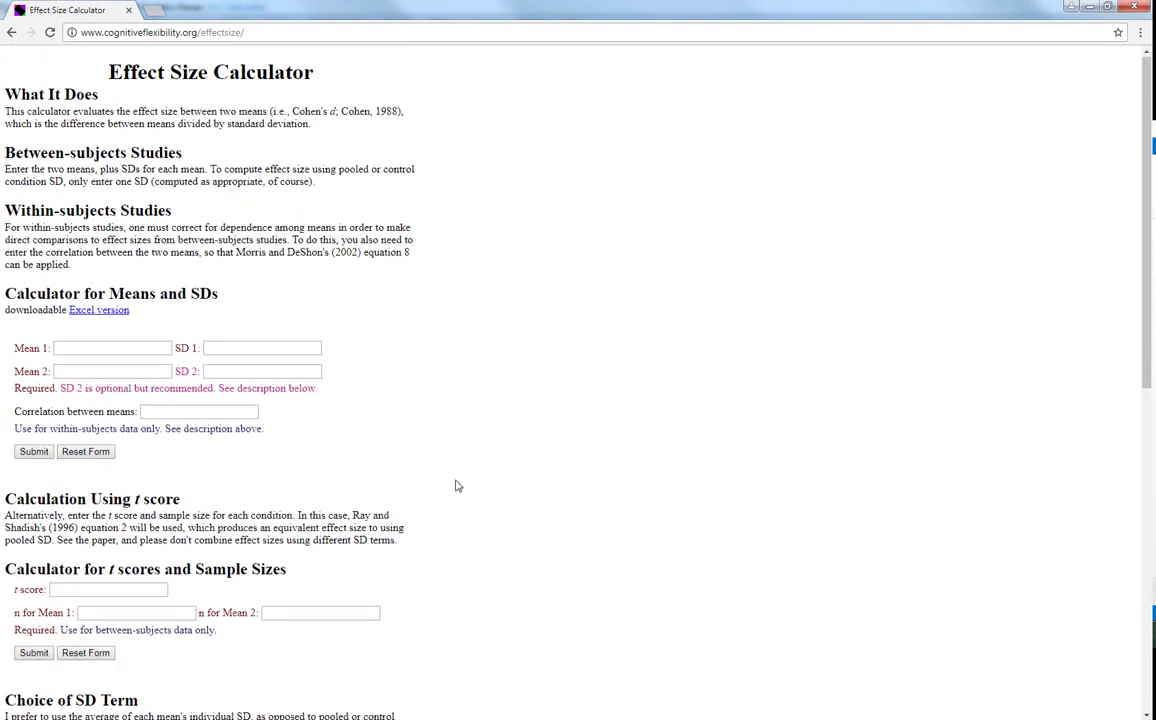
scroll(335, 366, down, 3)
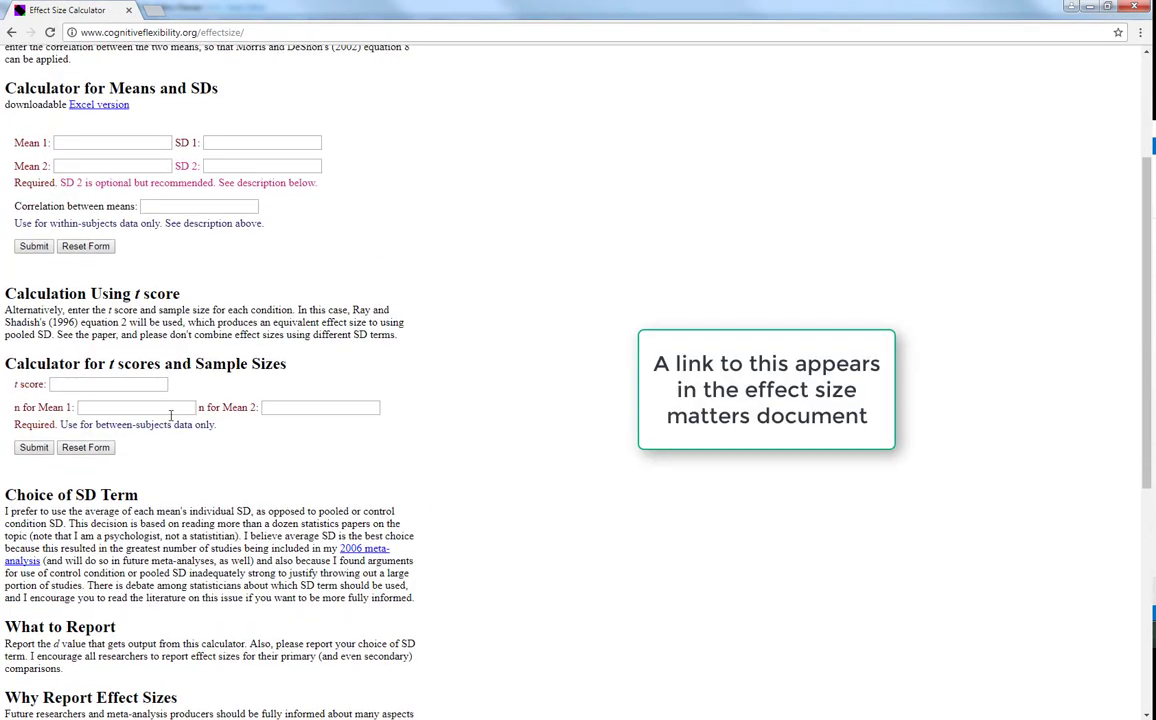
click(1107, 6)
drag(546, 96, 516, 343)
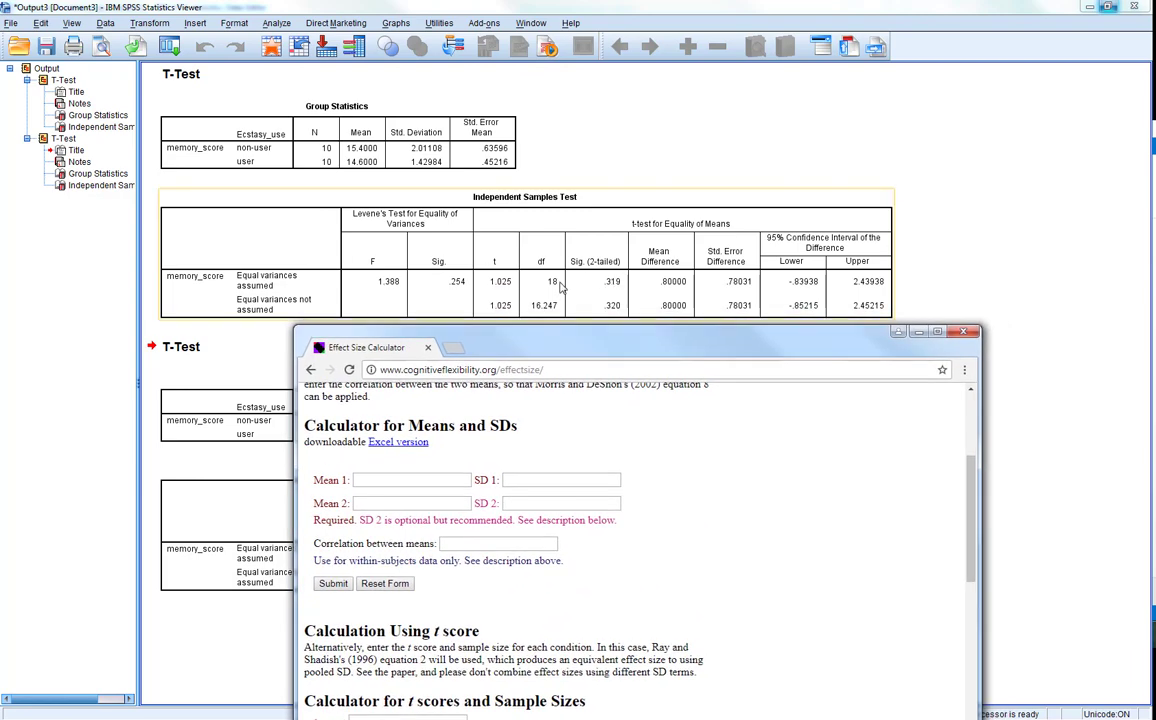
Submit t = 1.025 with n = 10 per group, getting Cohen's d 0.458, then go back
scroll(494, 567, down, 2)
click(405, 517)
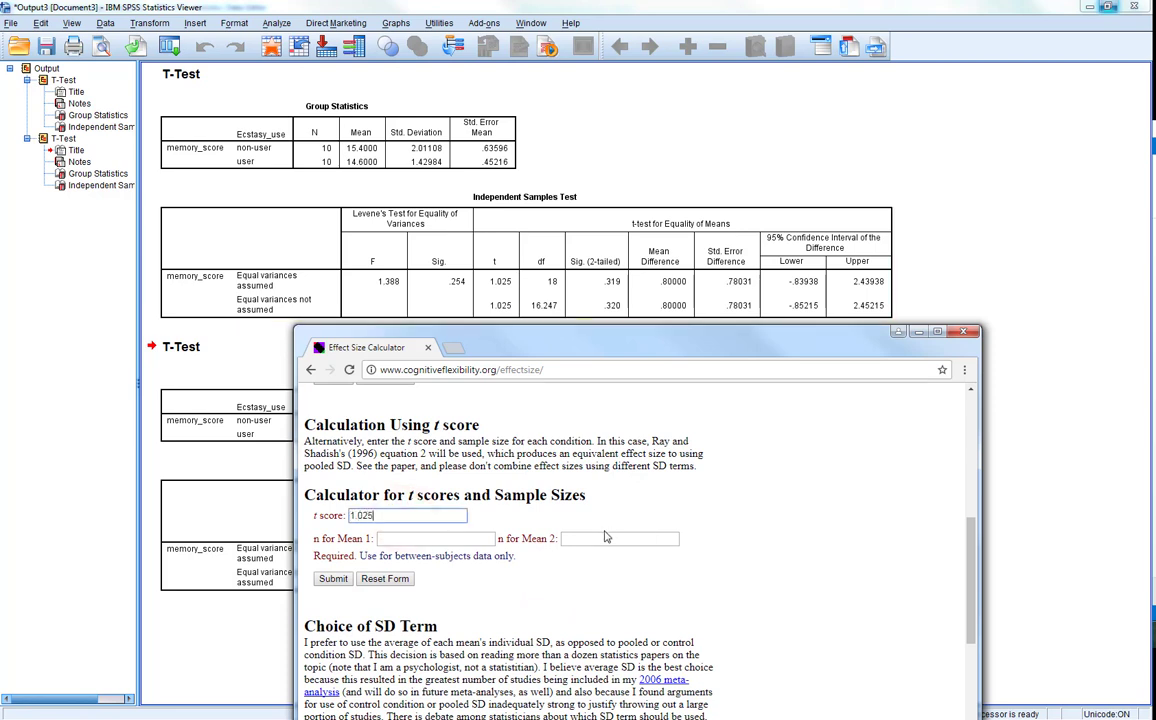
click(468, 540)
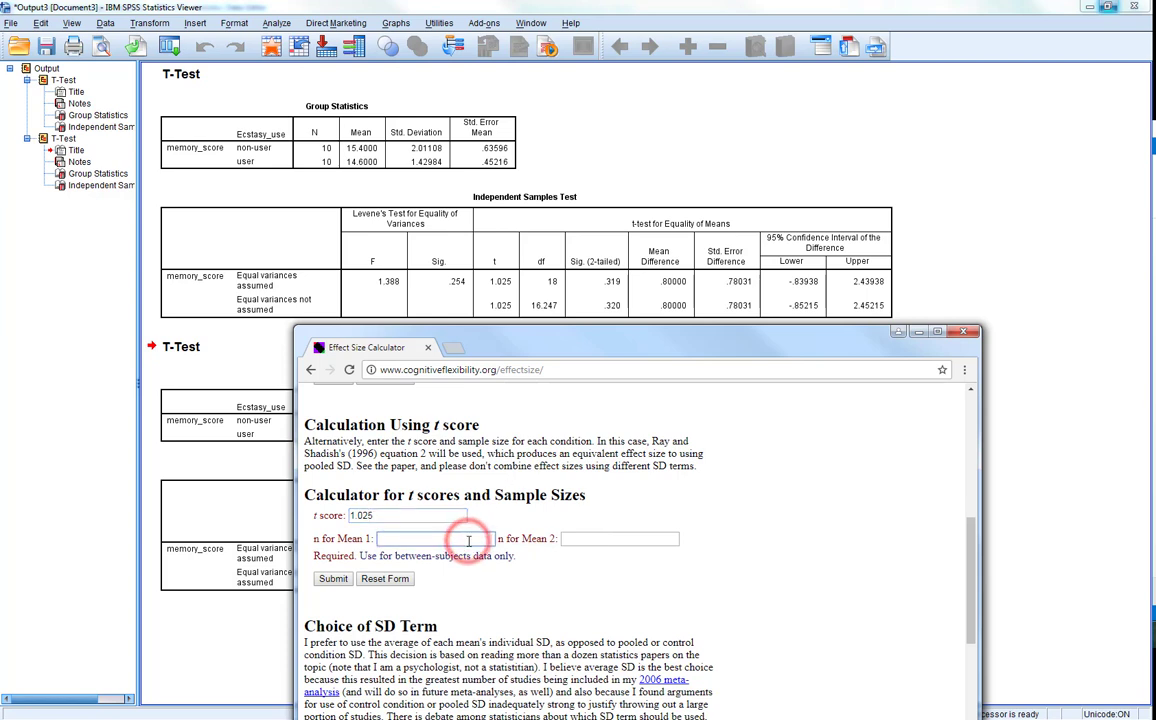
text(10)
click(587, 538)
text(10)
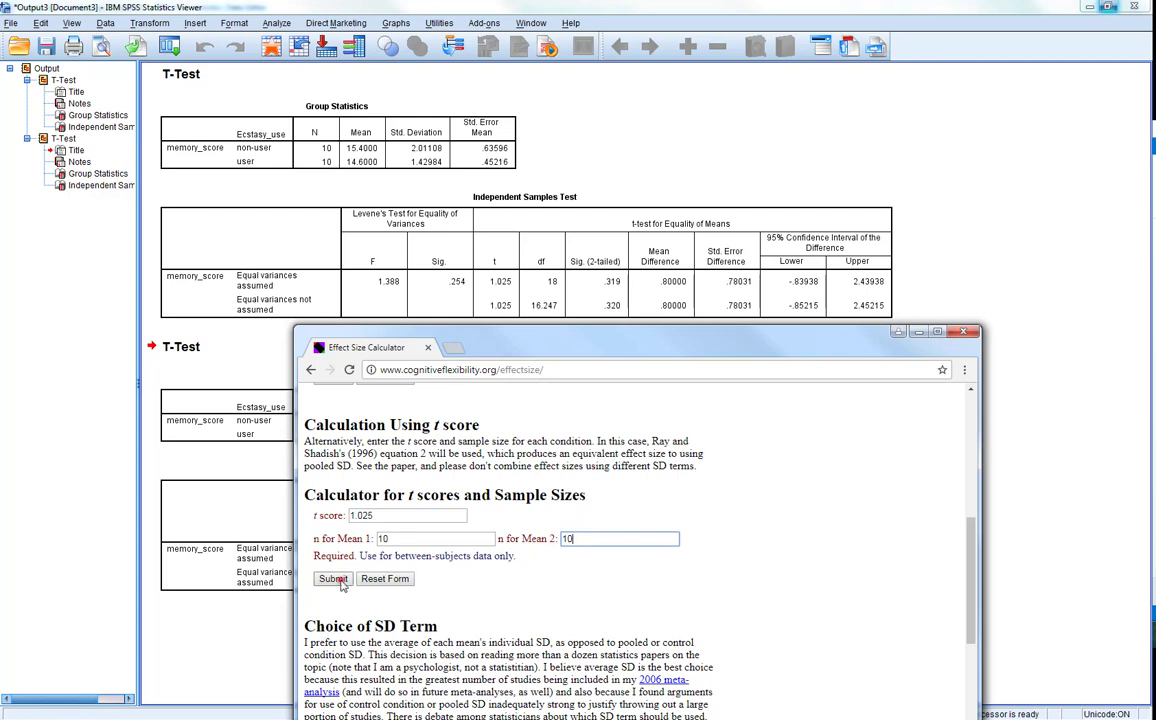
click(333, 579)
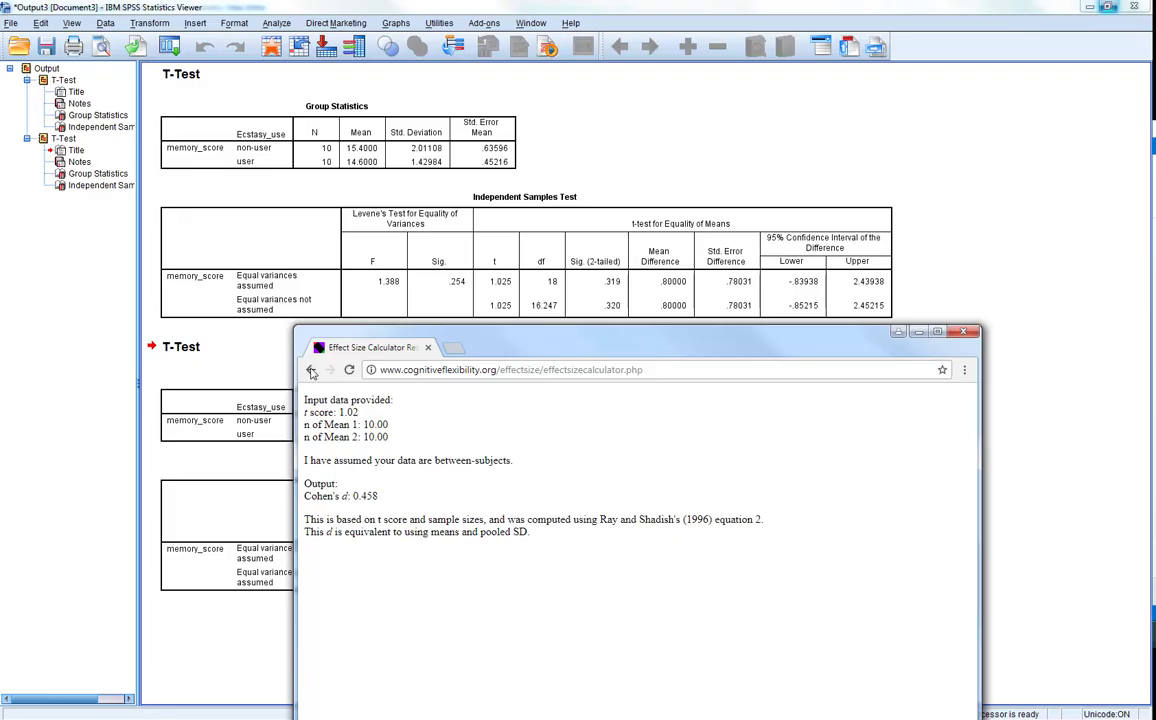
click(310, 369)
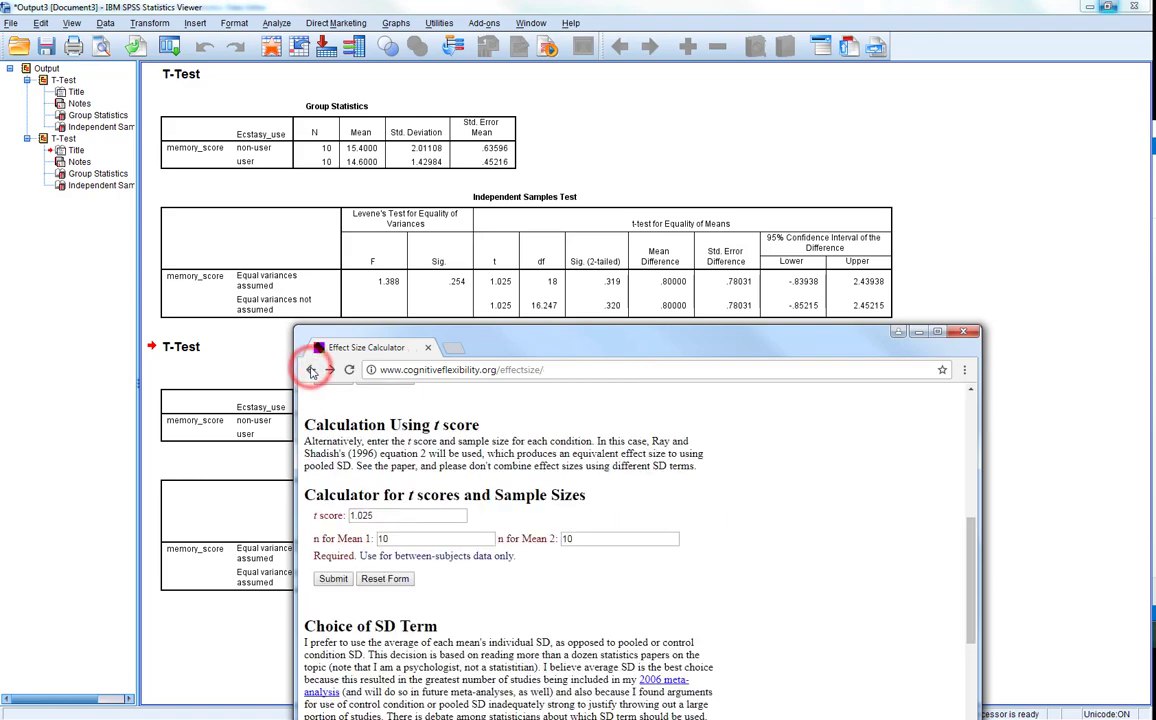
Replace the t score 1.025 with 2.392 and change both n fields from 10 to 50
click(947, 215)
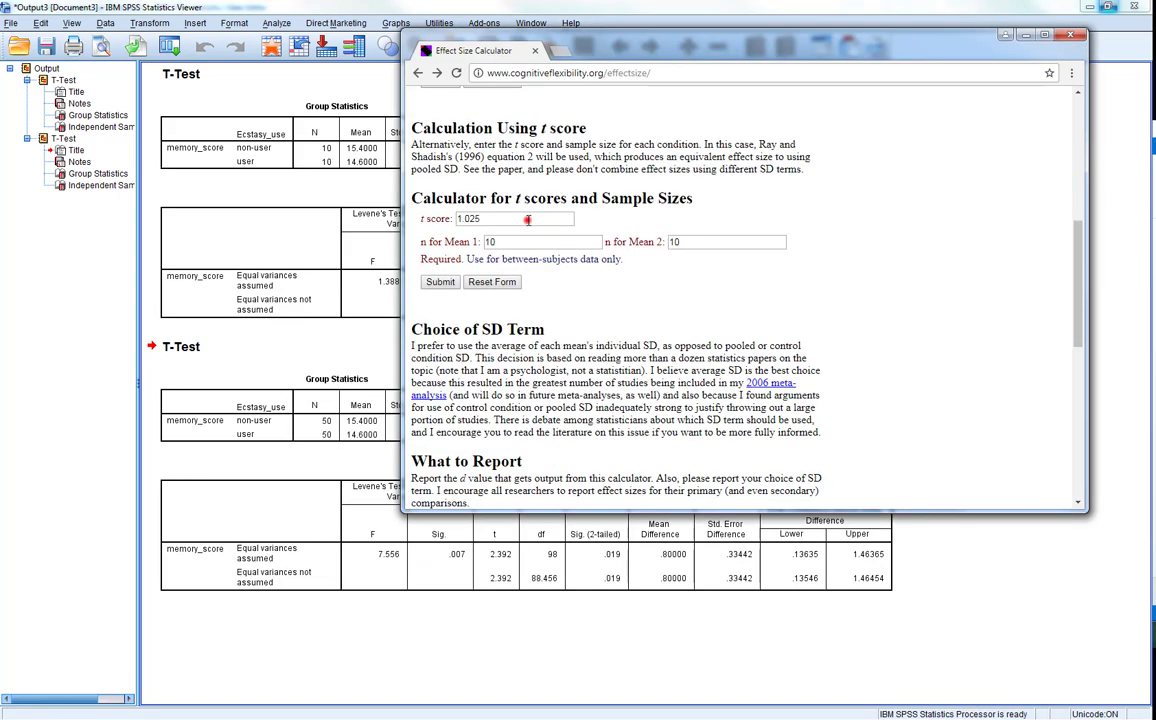
drag(560, 219, 421, 226)
text(2.392)
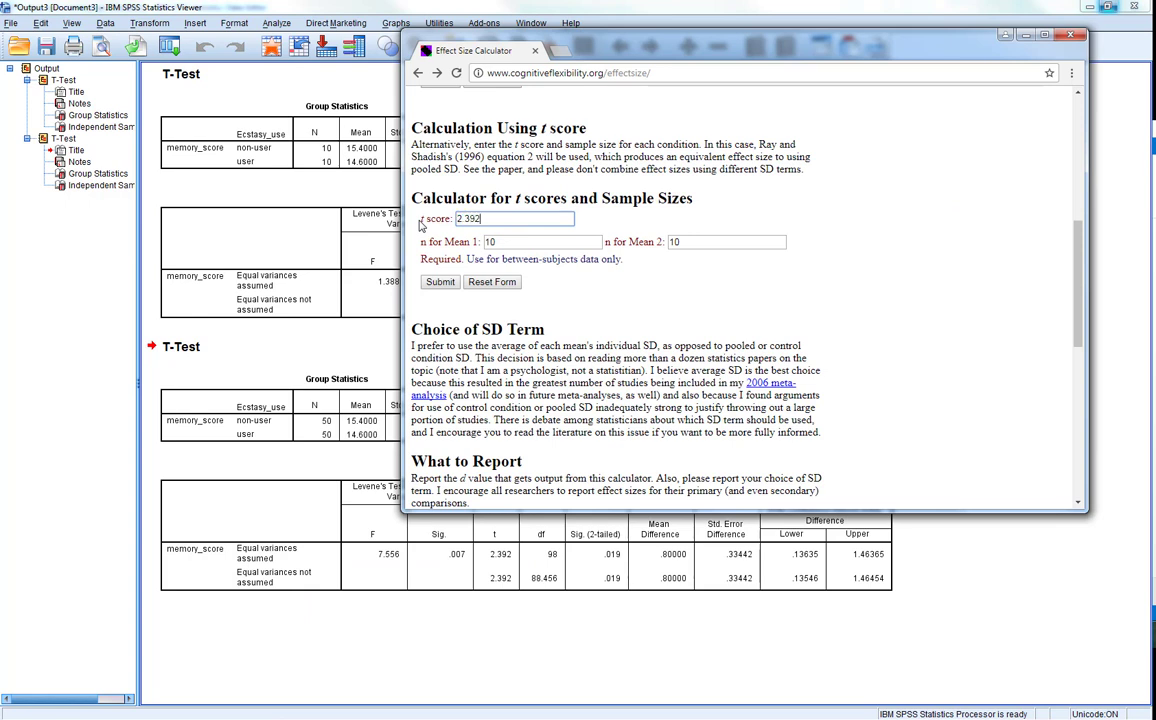
double_click(490, 242)
text(50)
key(Tab)
text(5)
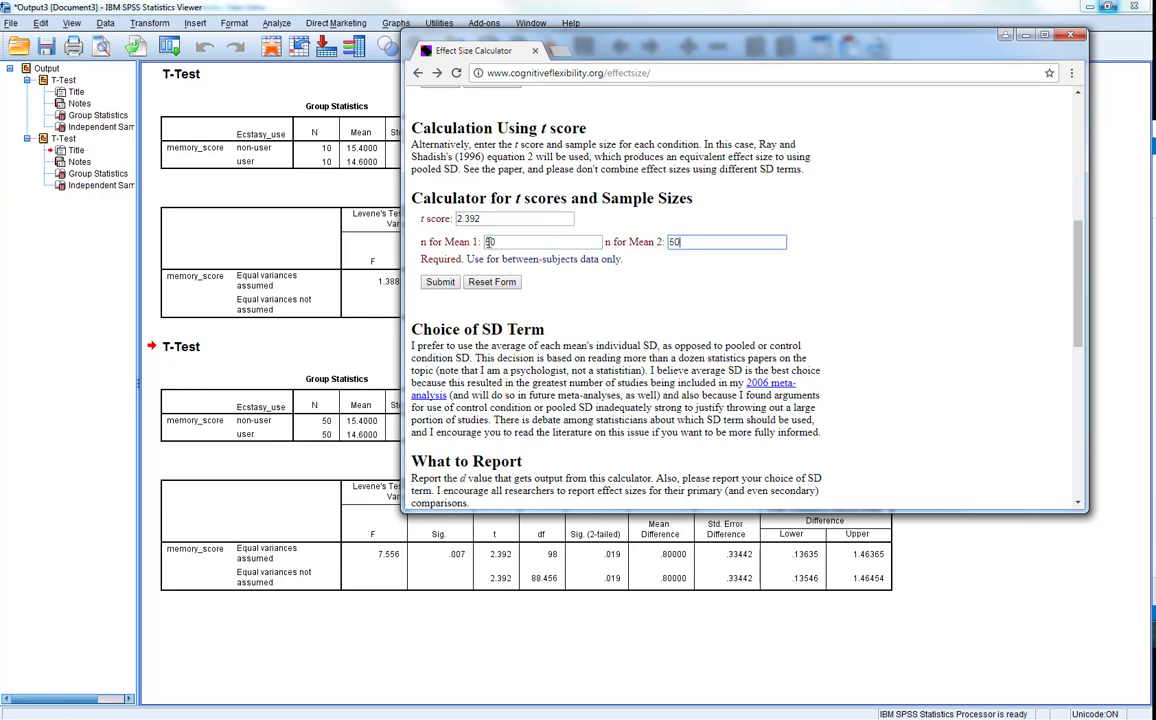
click(707, 258)
Submit the 100-case values to get Cohen's d = 0.478 for t = 2.39
click(440, 281)
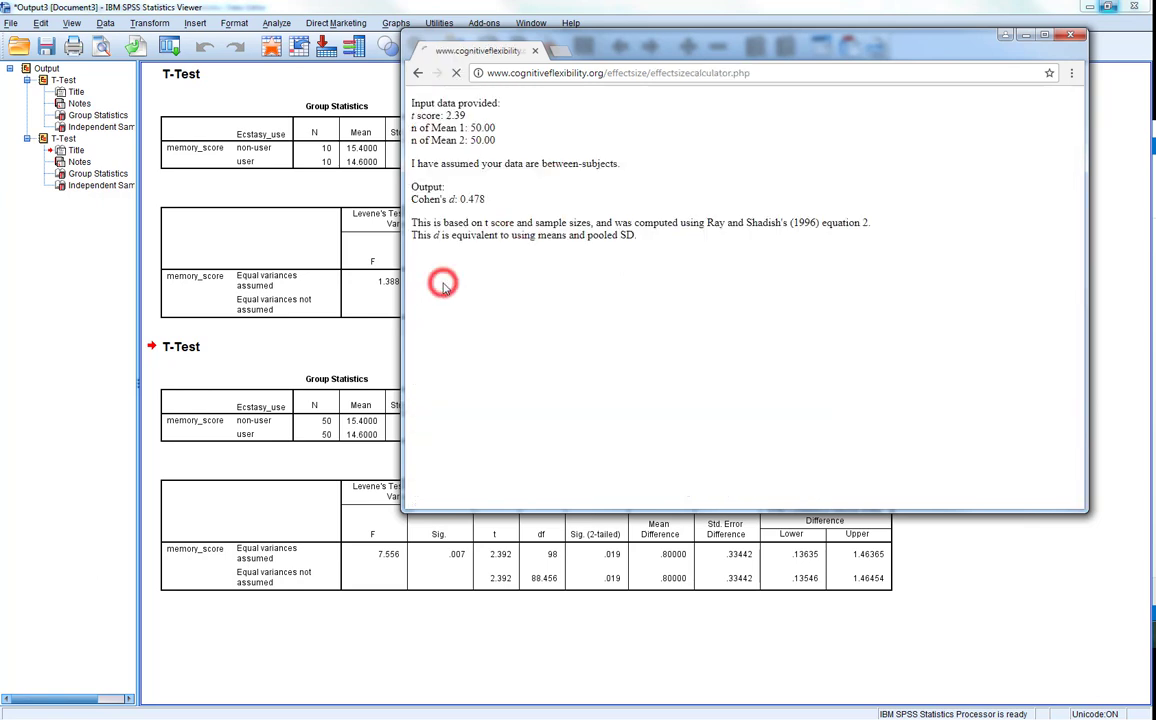